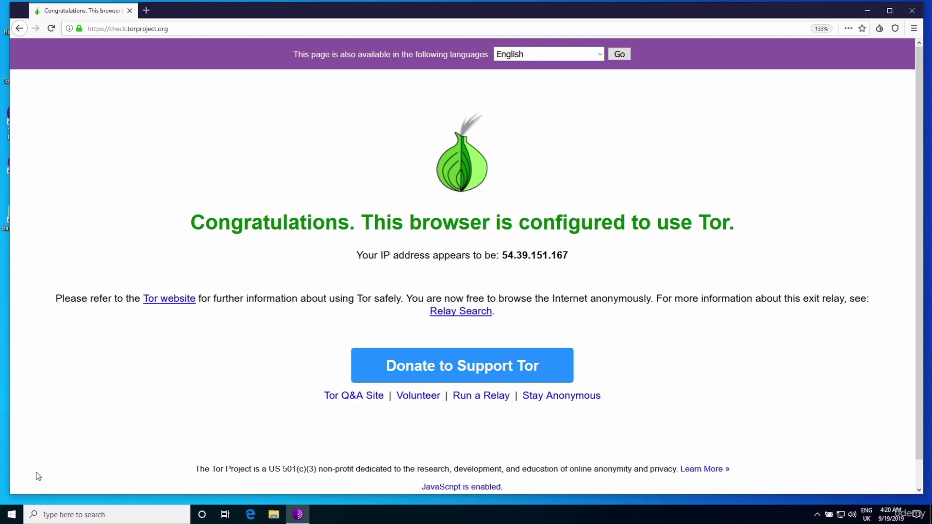
pyautogui.moveTo(9, 494); pyautogui.dragTo(13, 493)
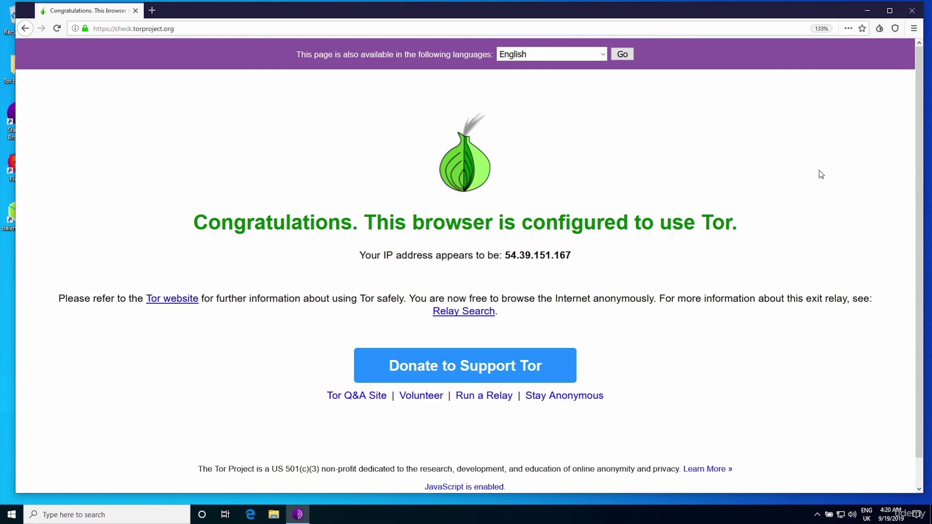
pyautogui.click(880, 29)
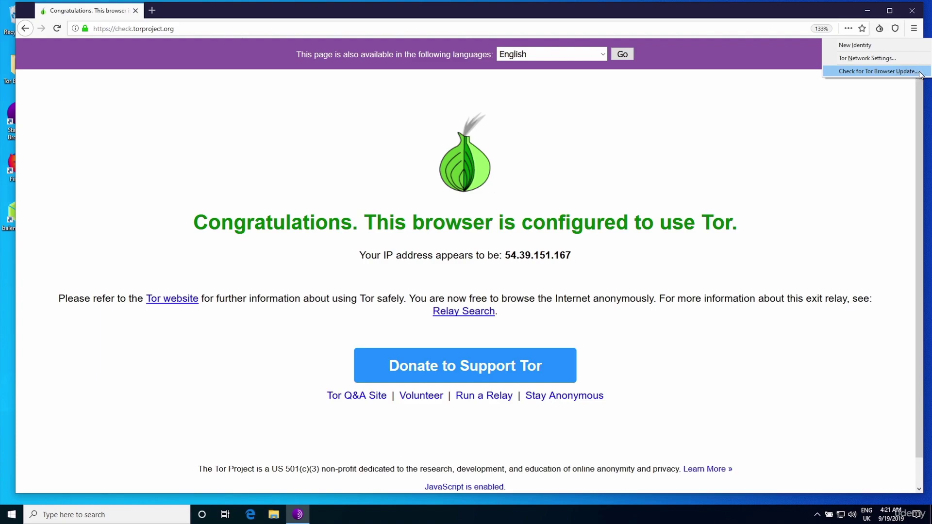
pyautogui.click(790, 242)
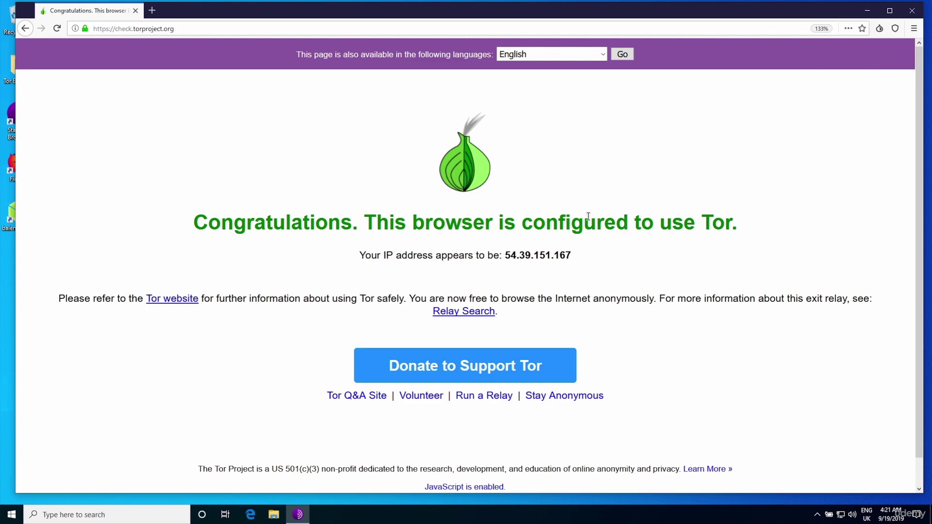
# Examine the page address, the Tor confirmation message and the reported IP address on check.torproject.org
pyautogui.doubleClick(295, 27)
pyautogui.click(295, 26)
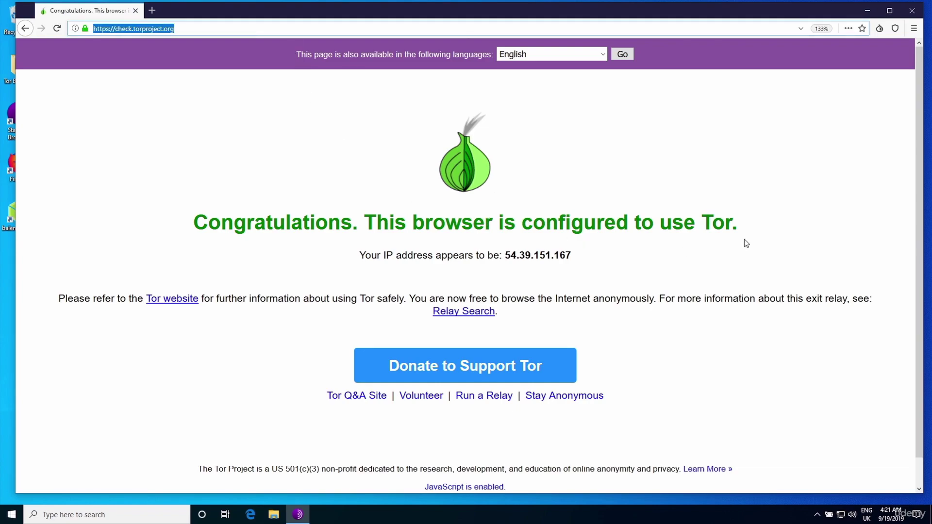
pyautogui.tripleClick(724, 222)
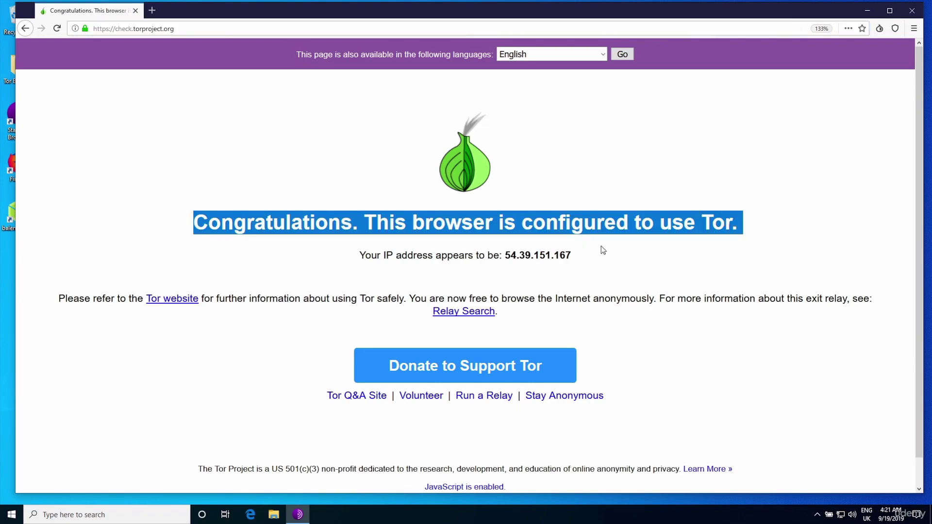
pyautogui.click(515, 255)
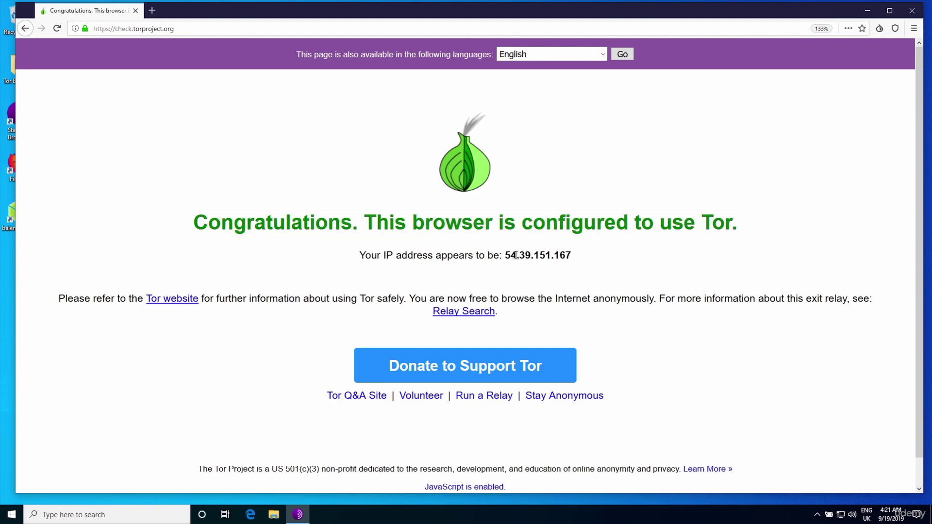
pyautogui.tripleClick(515, 255)
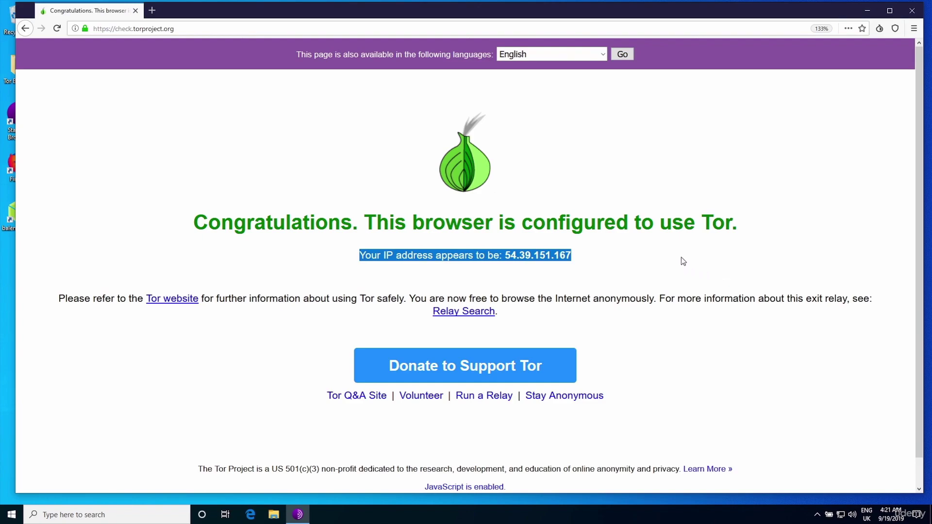
# View the Tor circuit for check.torproject.org and request a new circuit for this site
pyautogui.click(75, 29)
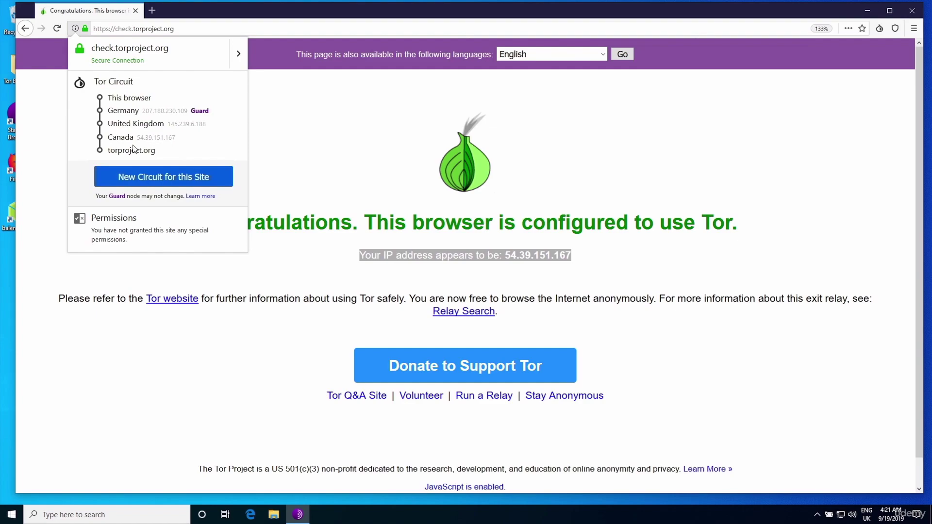
pyautogui.click(151, 180)
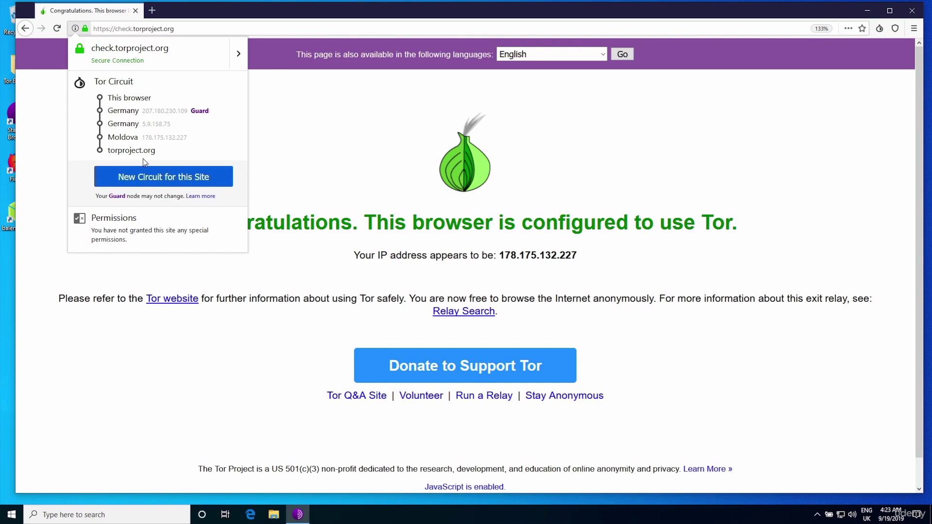
pyautogui.click(615, 217)
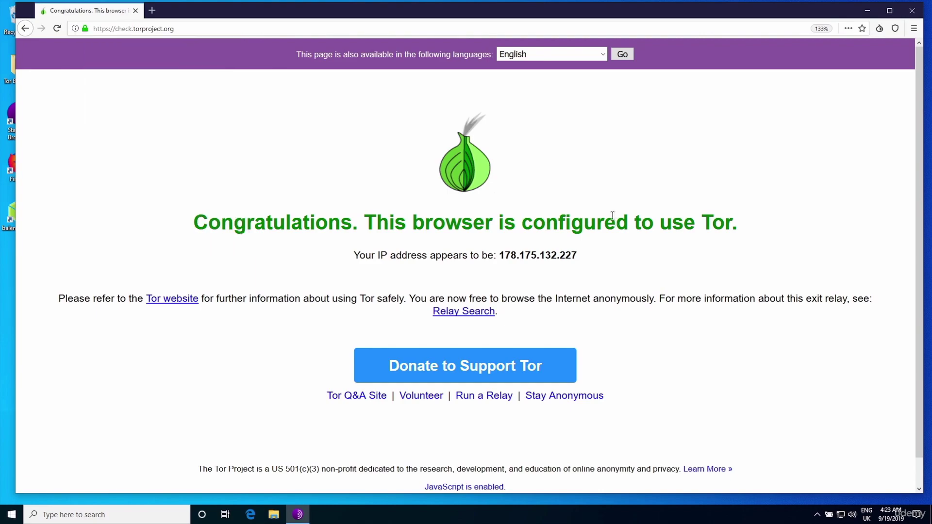
# Open the Tor network settings and examine the bridge options for censored countries, including providing a known bridge, then turn the censorship option off again
pyautogui.click(879, 29)
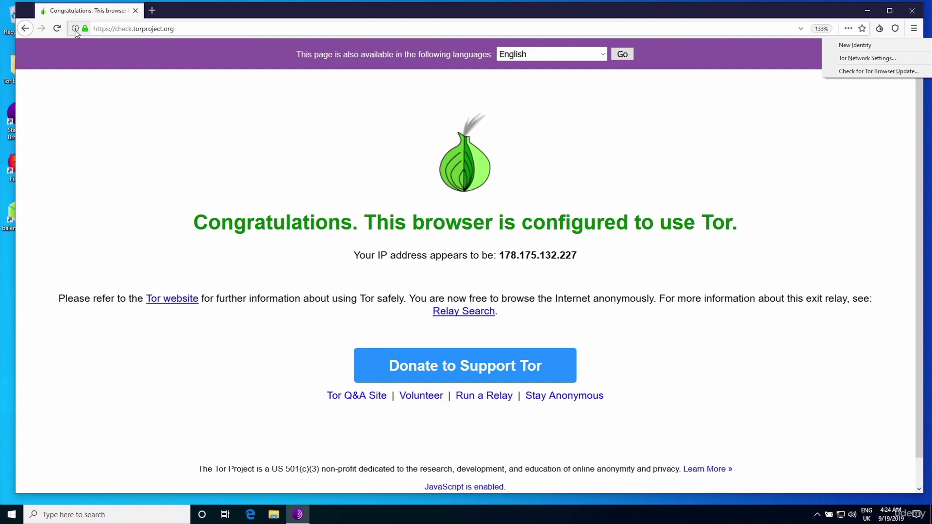
pyautogui.click(883, 61)
pyautogui.click(882, 60)
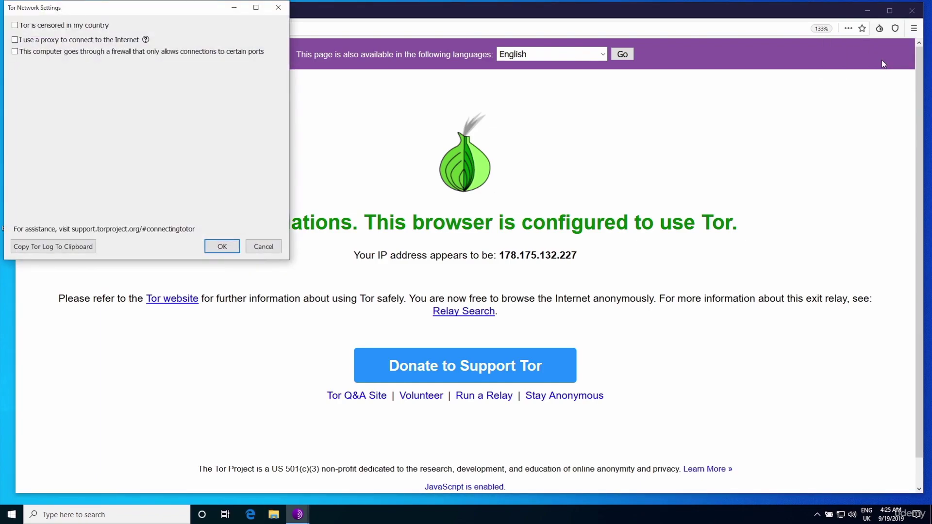
pyautogui.click(51, 26)
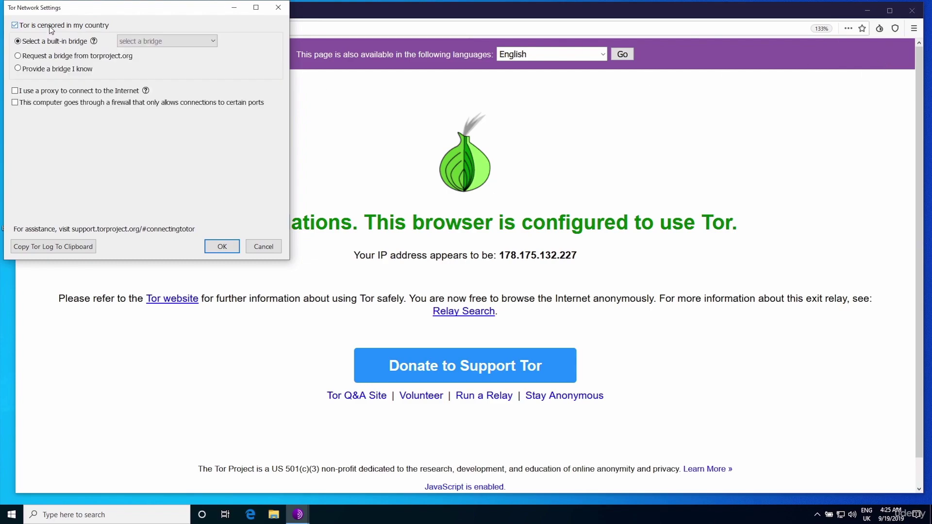
pyautogui.click(56, 69)
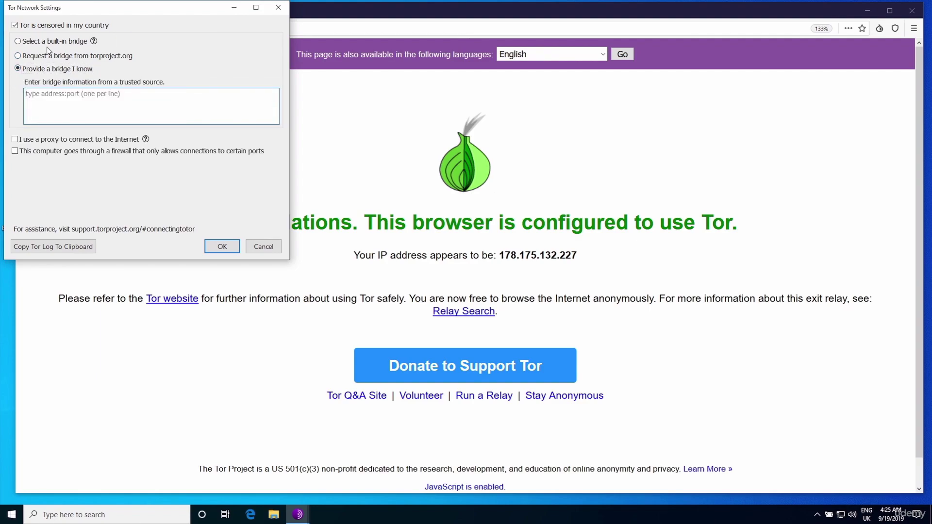
pyautogui.click(46, 26)
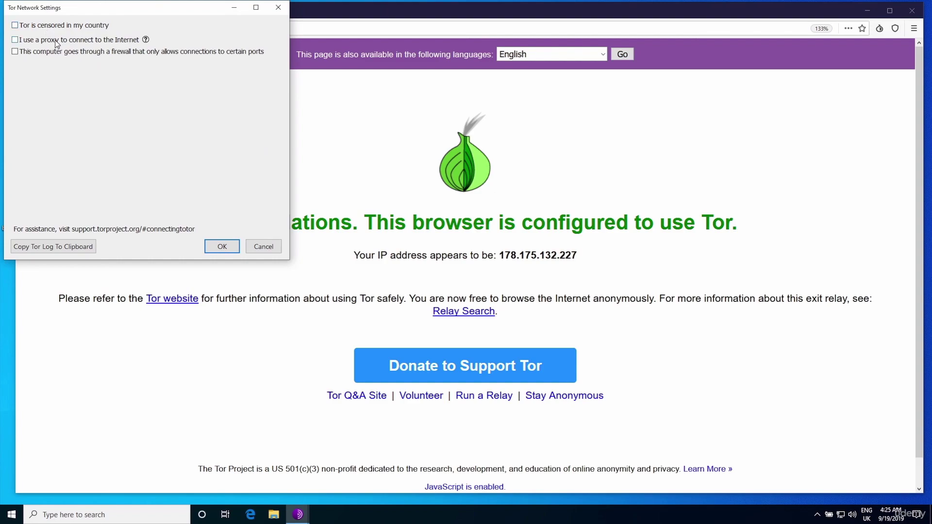
# Examine the proxy and firewall port options in the network settings, leave both disabled and close the dialog
pyautogui.click(56, 42)
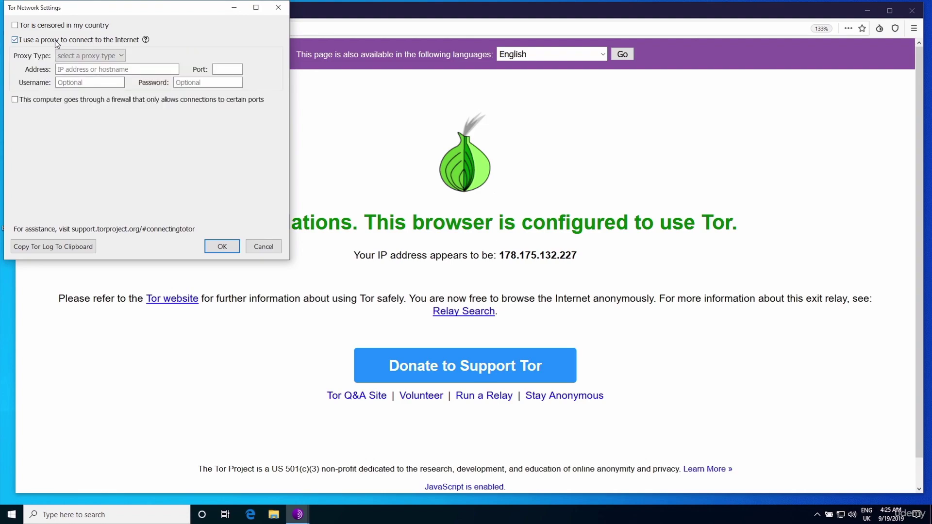
pyautogui.click(56, 43)
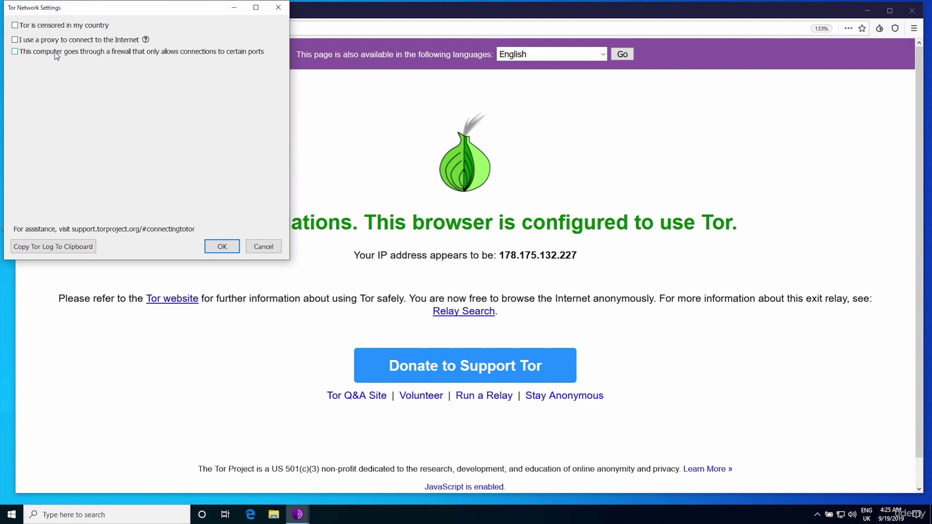
pyautogui.click(56, 54)
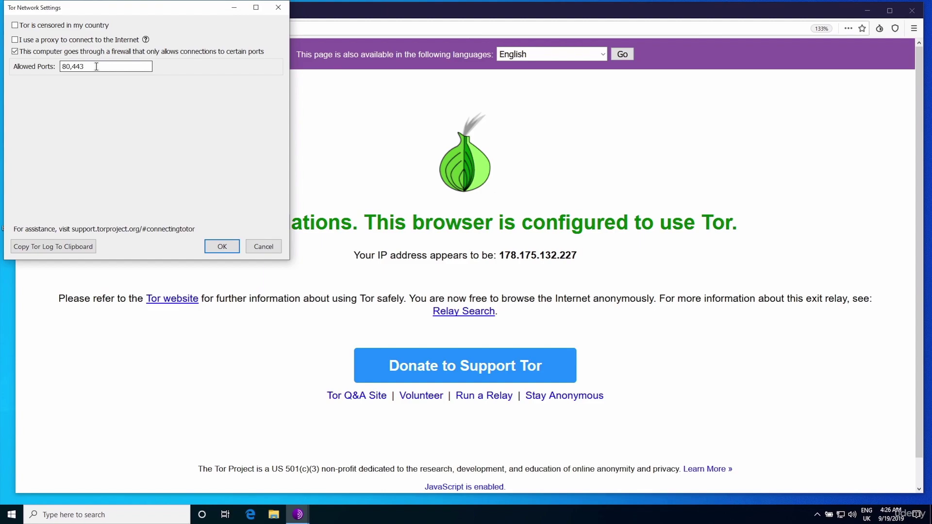
pyautogui.click(100, 52)
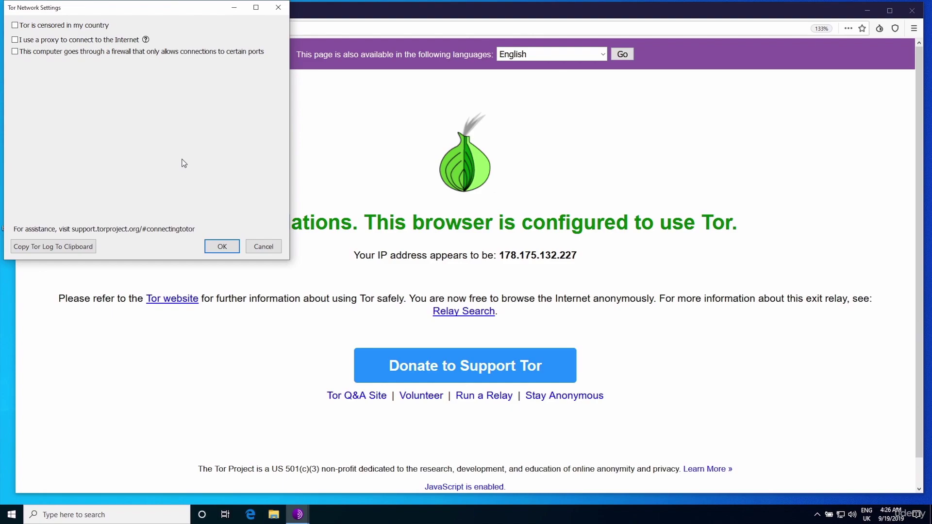
pyautogui.click(228, 245)
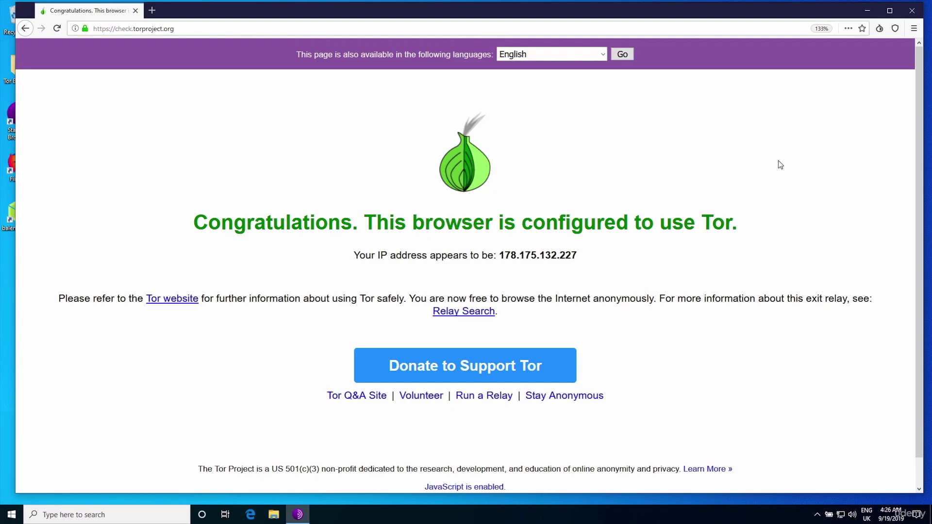
# In the browser's privacy and security options, set Tor Browser to never remember history
pyautogui.click(914, 30)
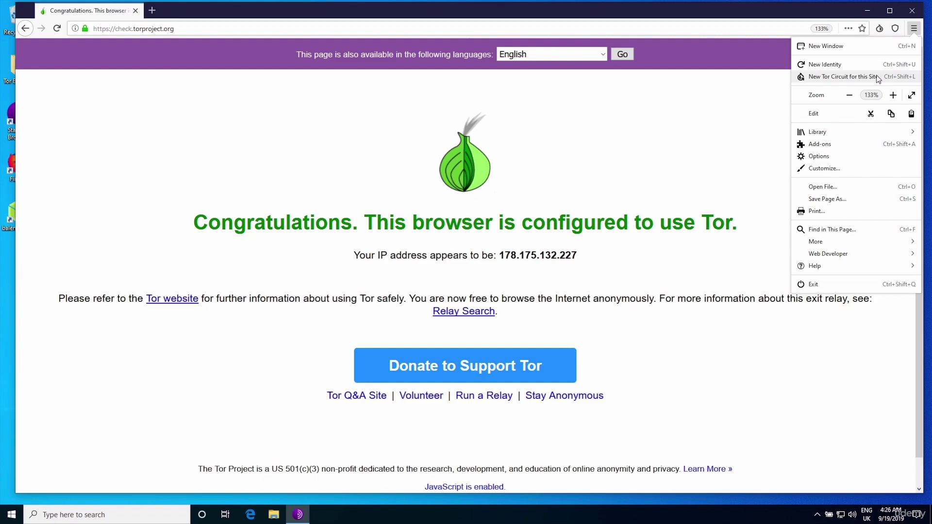
pyautogui.click(881, 157)
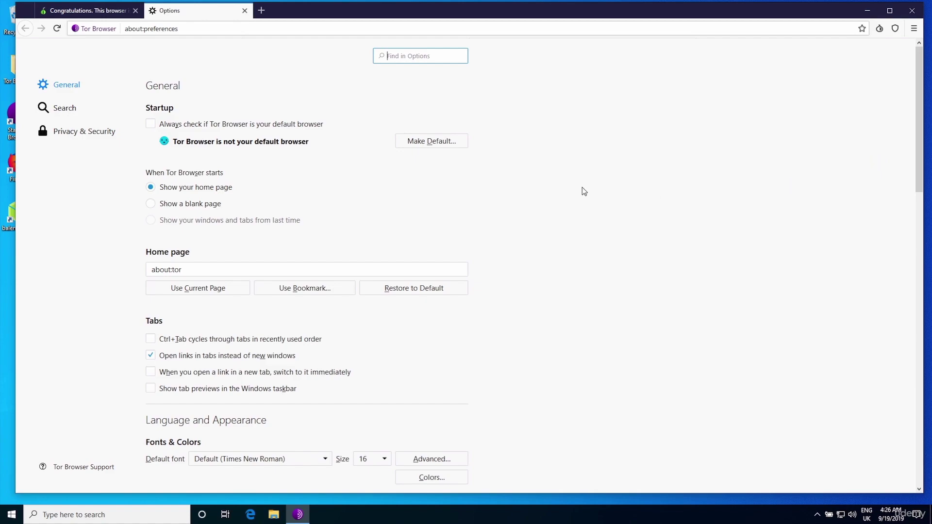
pyautogui.hotkey('ctrl', '+')
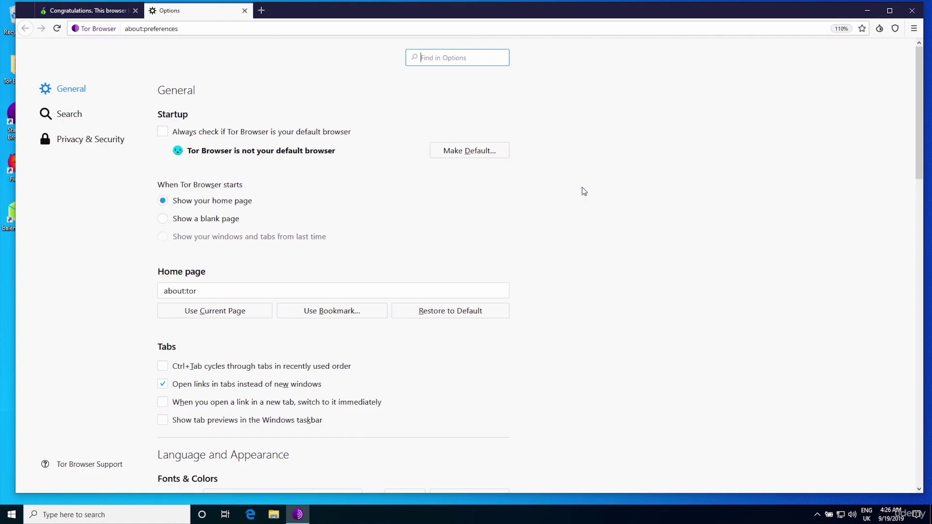
pyautogui.hotkey('ctrl', '+')
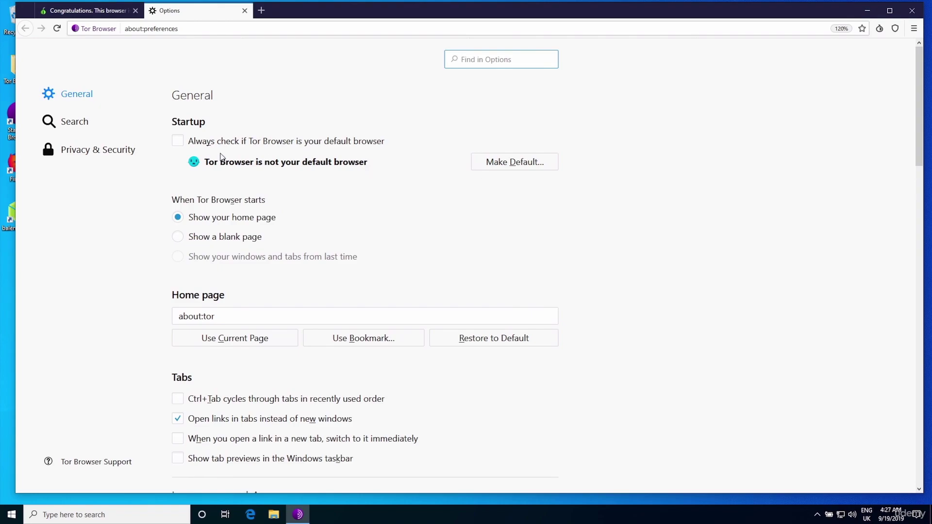
pyautogui.click(86, 151)
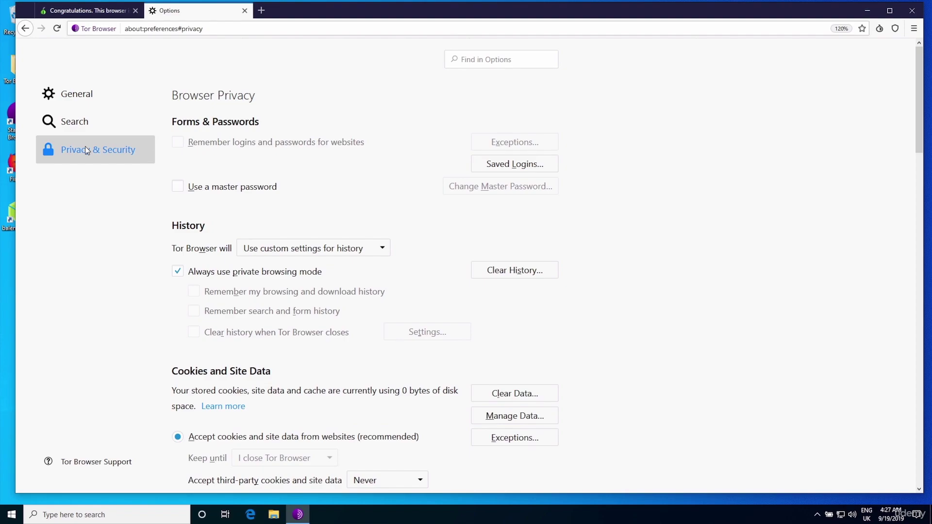
pyautogui.click(329, 250)
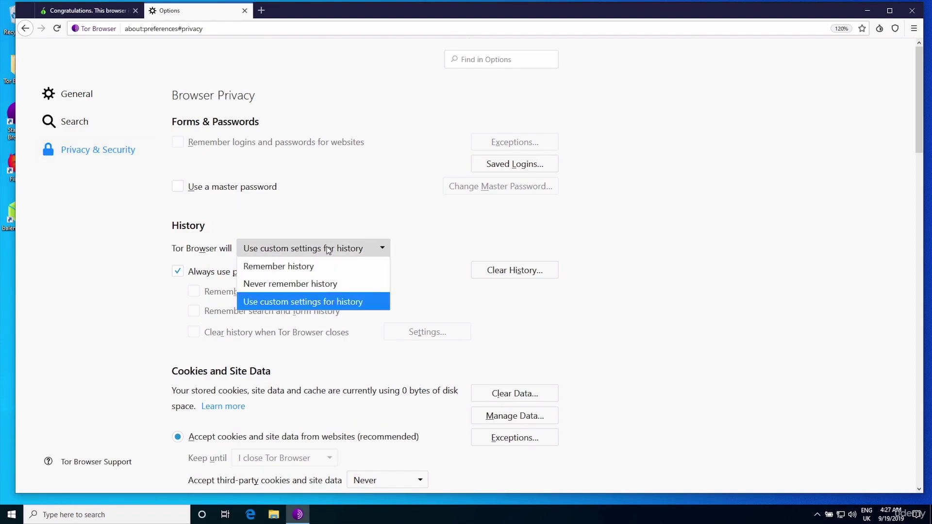
pyautogui.click(334, 286)
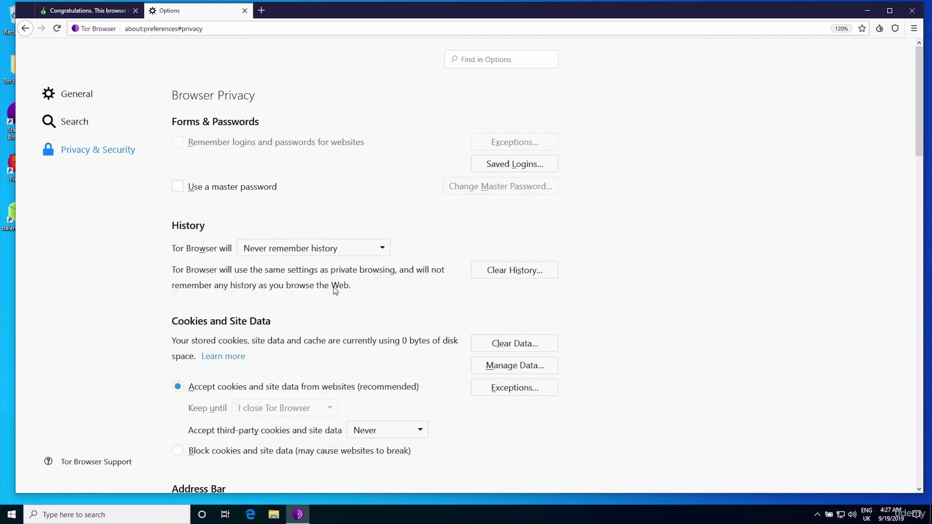
# Set Tracking Protection to always block known trackers
pyautogui.scroll(-5, 335, 290)
pyautogui.scroll(-4, 335, 293)
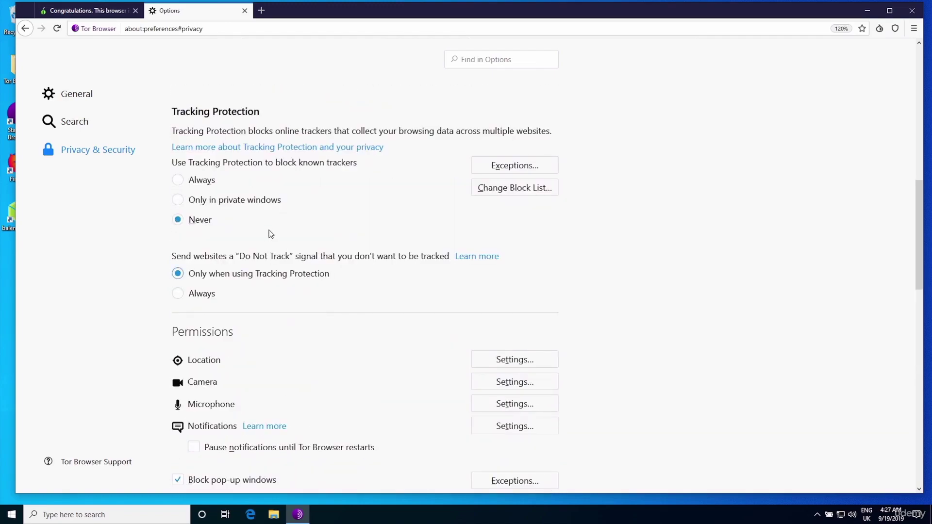
pyautogui.click(193, 182)
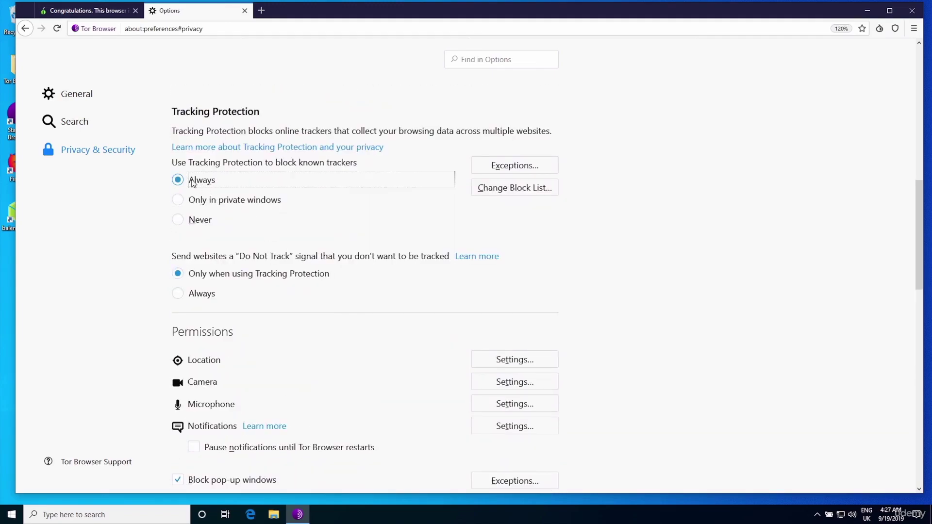
# Try to prevent accessibility services from accessing the browser, then cancel the browser restart
pyautogui.scroll(-4, 312, 285)
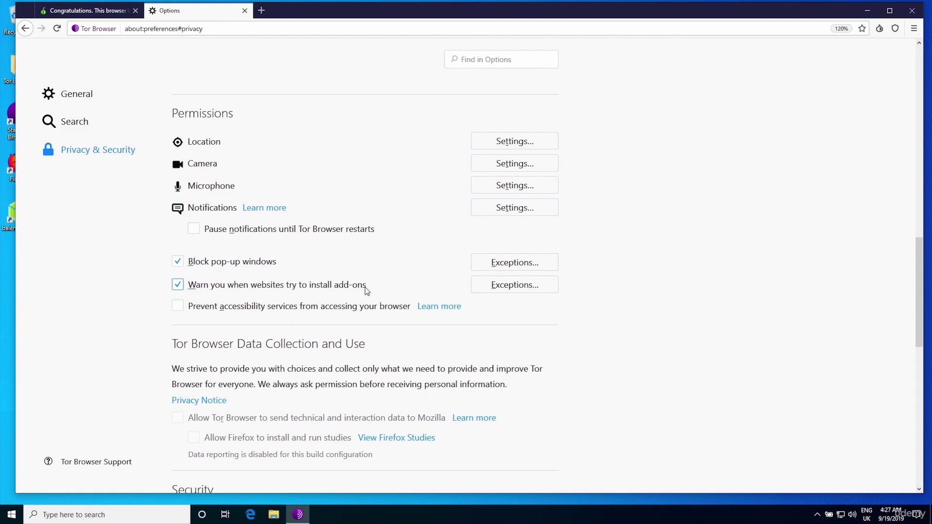
pyautogui.click(178, 306)
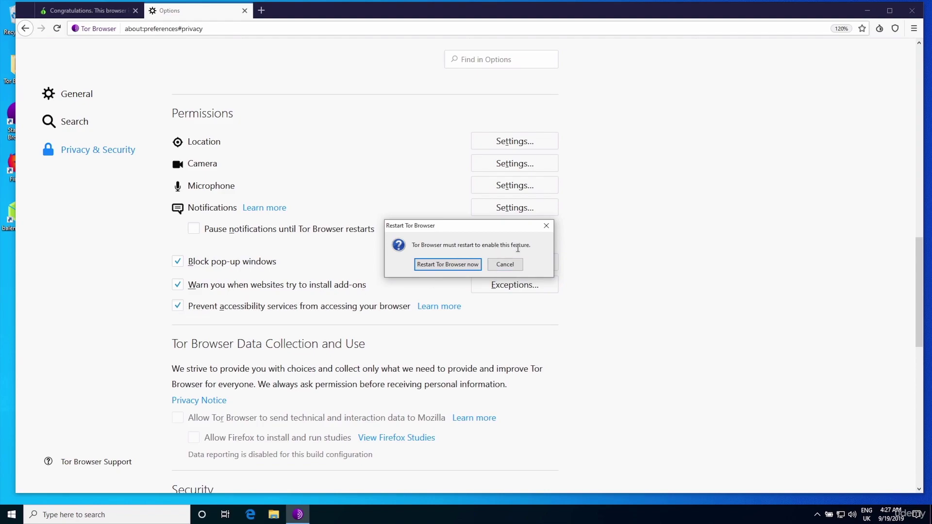
pyautogui.click(519, 265)
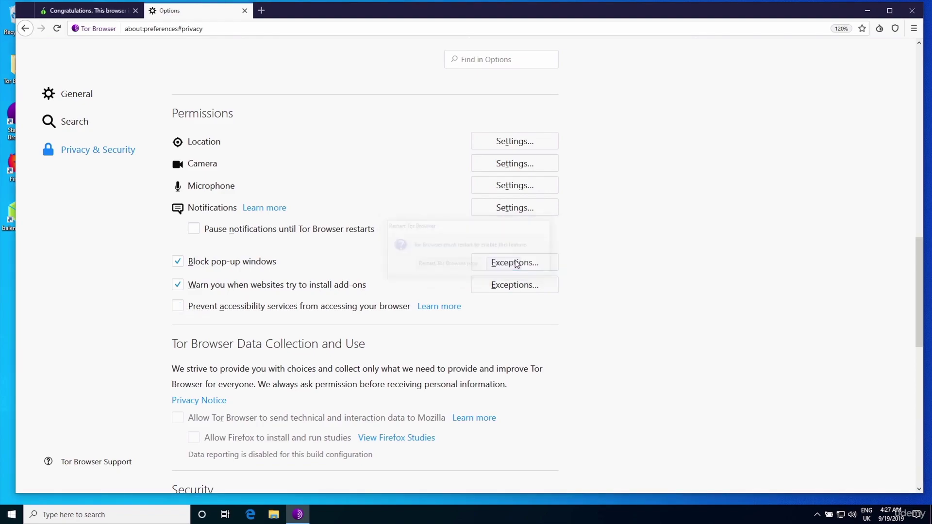
# In the security options, enable blocking of dangerous and deceptive content, including dangerous downloads, keeping the Standard security level
pyautogui.scroll(-5, 619, 305)
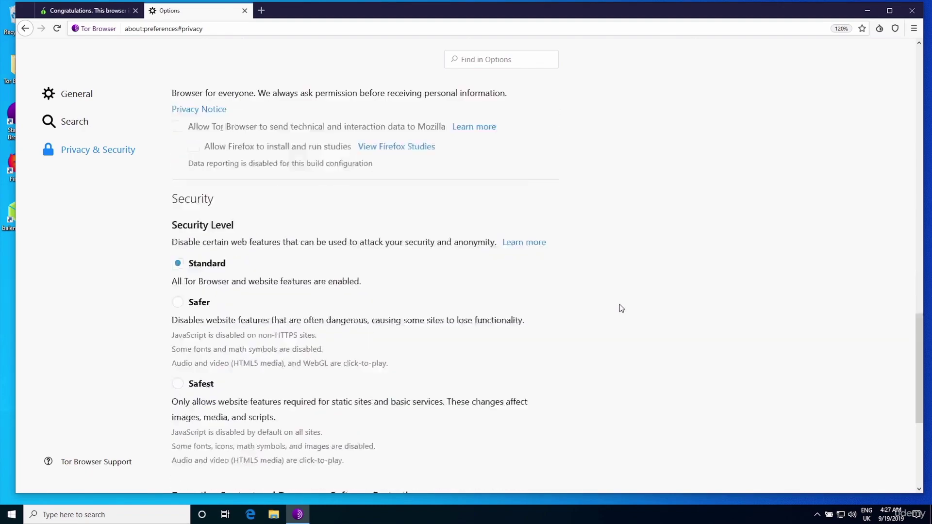
pyautogui.scroll(-1, 589, 298)
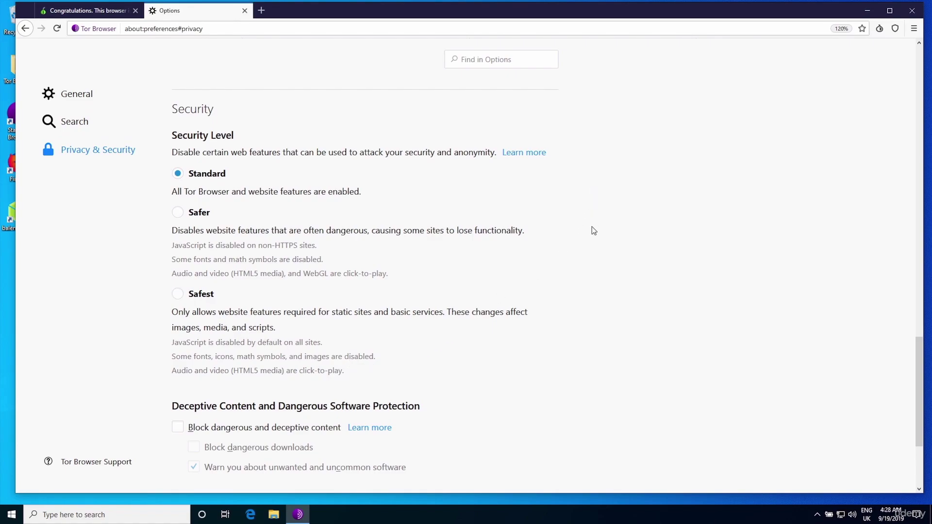
pyautogui.scroll(-2, 594, 231)
pyautogui.scroll(-1, 593, 230)
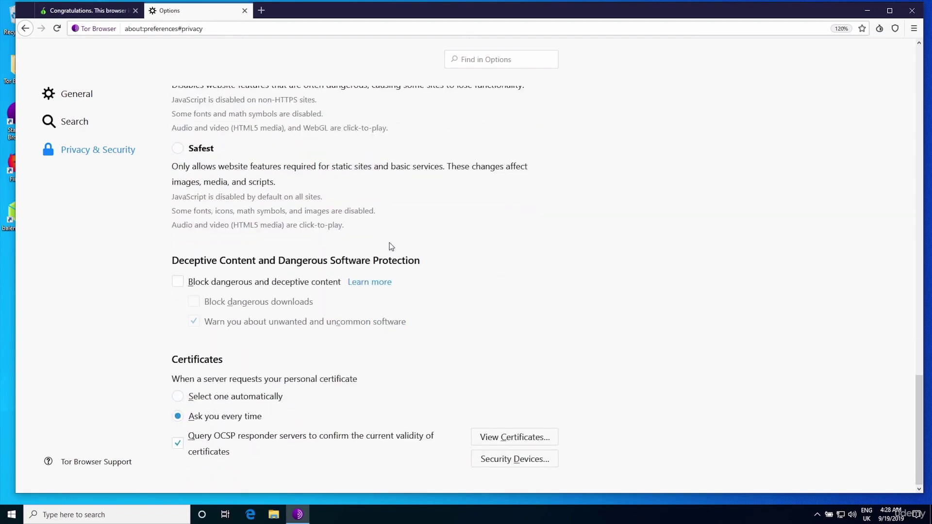
pyautogui.click(211, 283)
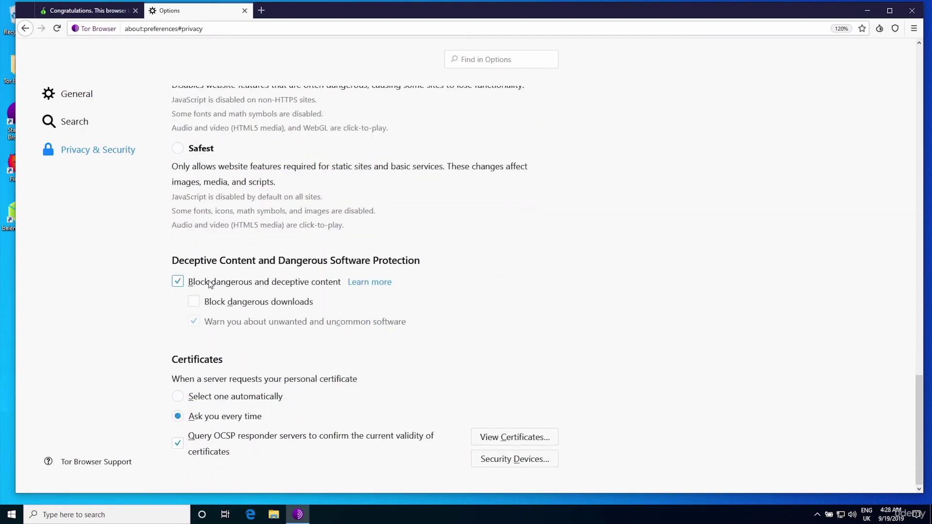
pyautogui.click(236, 302)
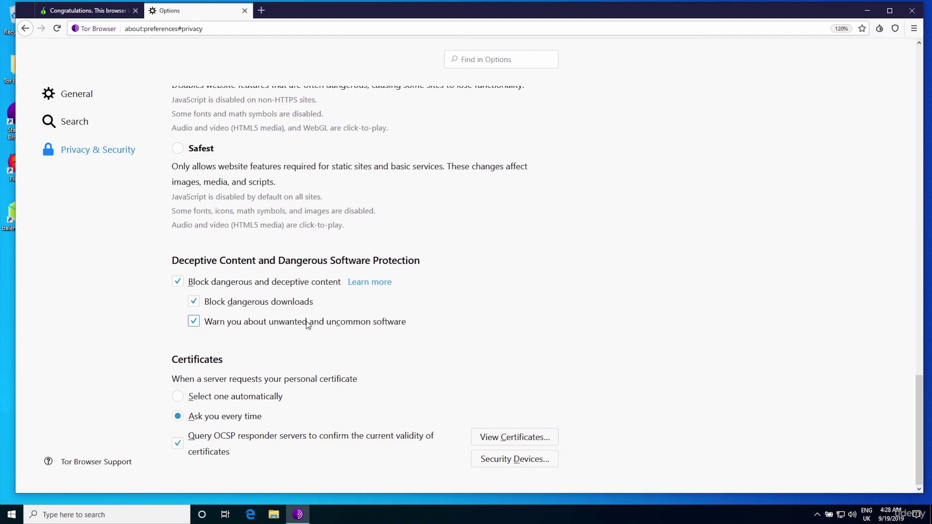
# Prevent accessibility services from accessing the browser and restart Tor Browser to apply the setting
pyautogui.scroll(7, 604, 325)
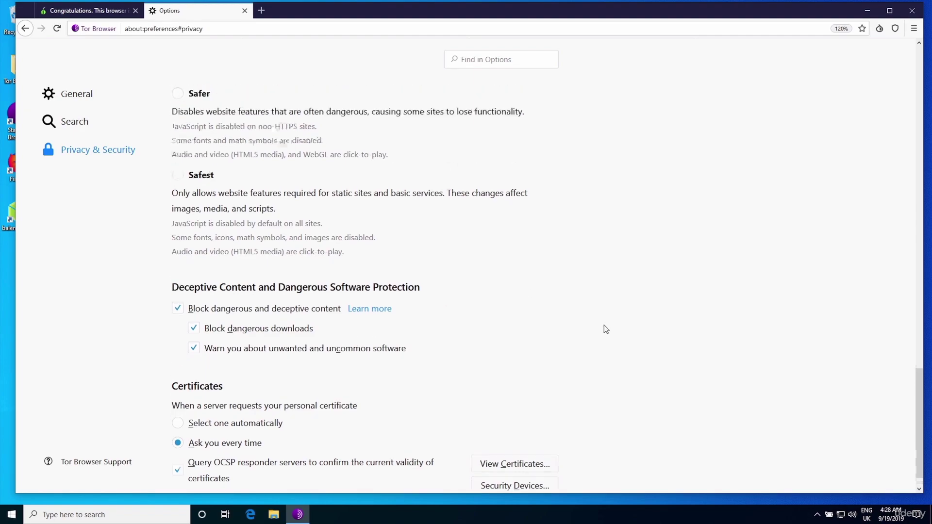
pyautogui.scroll(3, 604, 324)
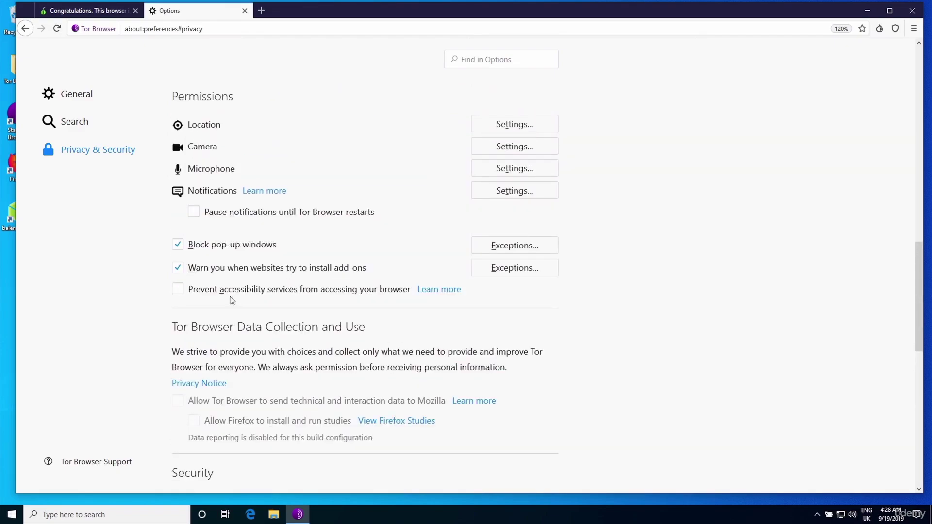
pyautogui.click(221, 294)
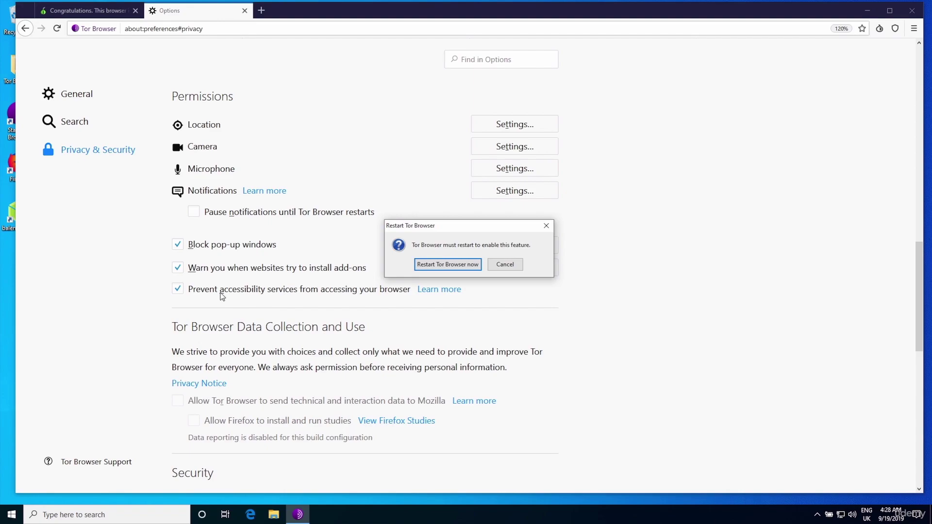
pyautogui.click(452, 268)
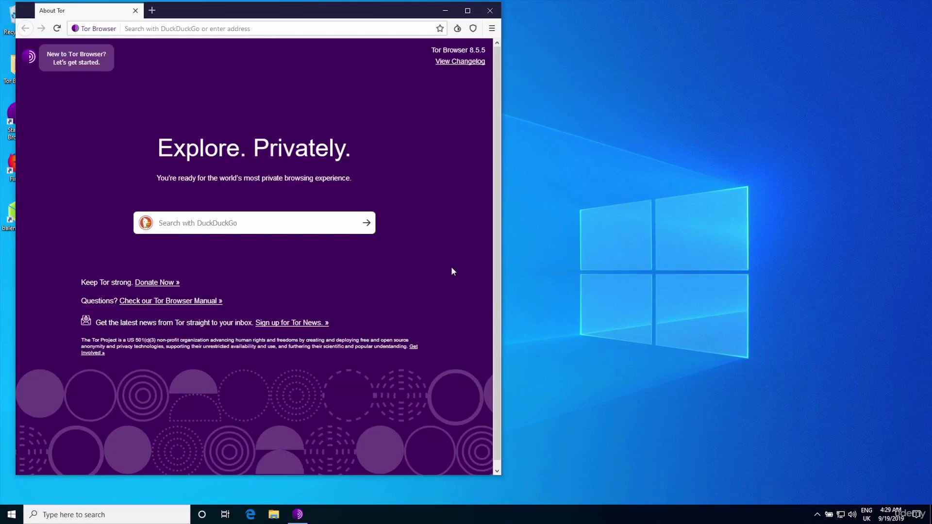
# Open check.torproject.org in the restarted browser
pyautogui.click(270, 30)
pyautogui.write('check')
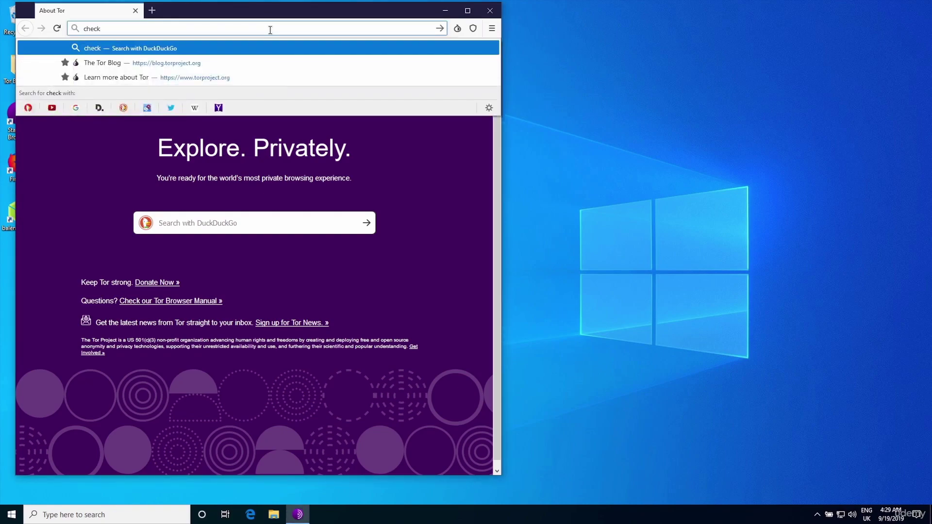
pyautogui.write('.torp')
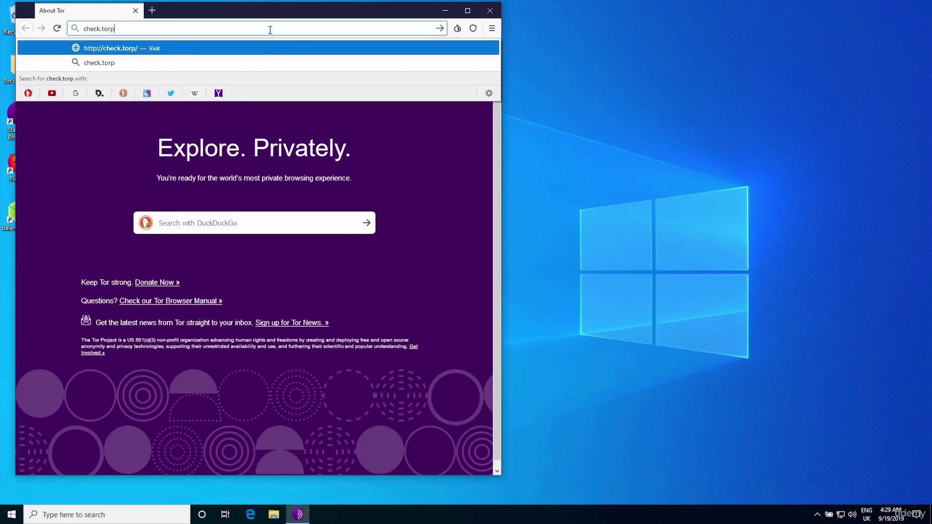
pyautogui.write('roject.org')
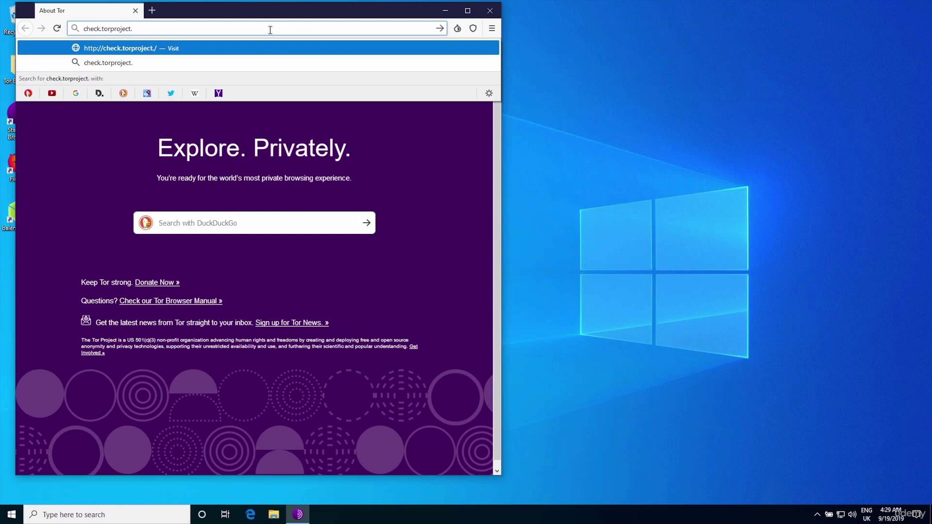
pyautogui.press('Return')
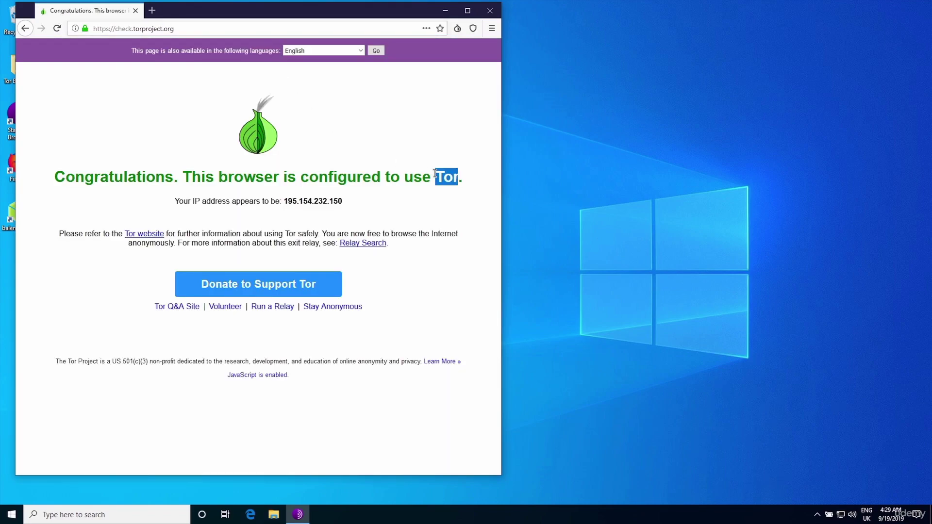
# Check the page's Tor configuration message, the site's Tor circuit and the IP address reported on the page
pyautogui.tripleClick(435, 173)
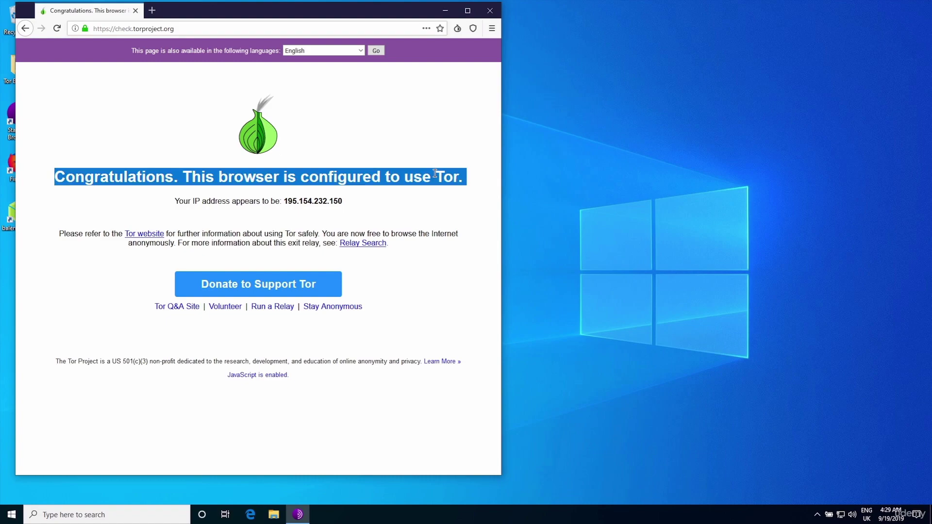
pyautogui.click(75, 29)
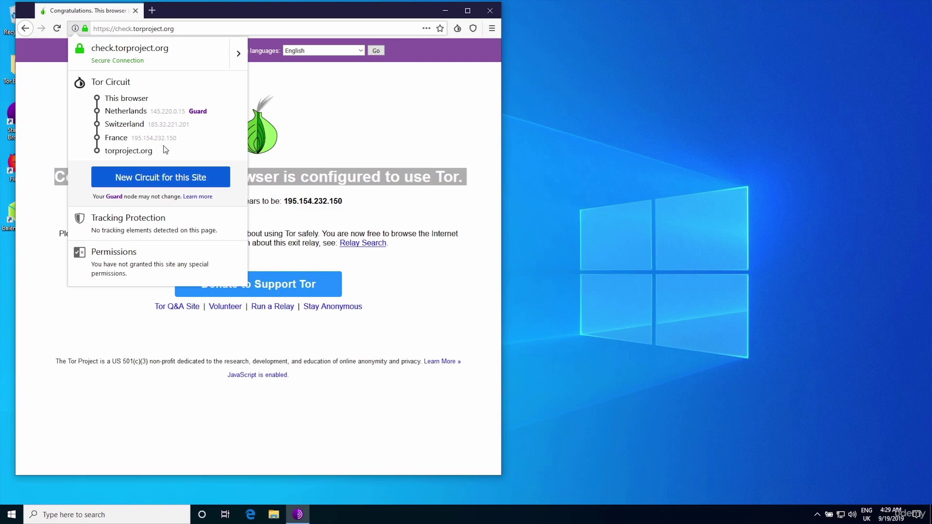
pyautogui.click(310, 204)
pyautogui.doubleClick(316, 204)
pyautogui.tripleClick(316, 204)
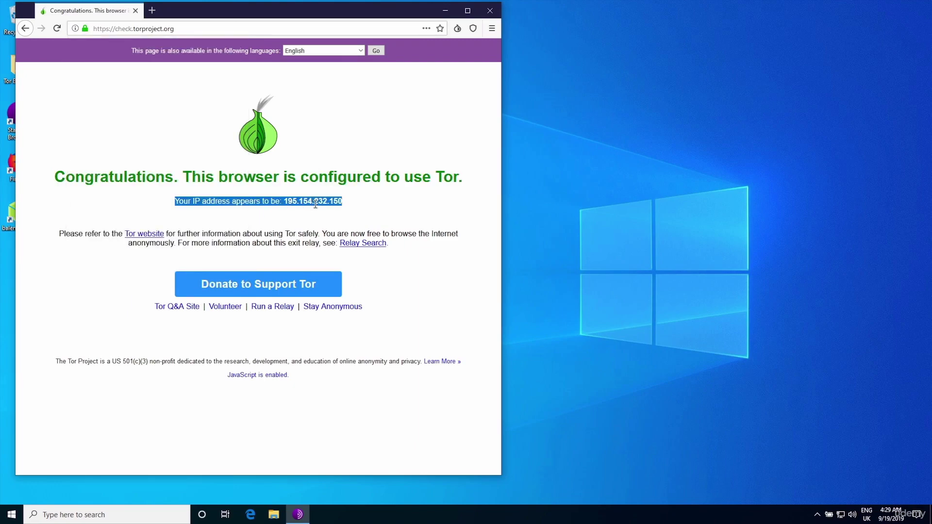